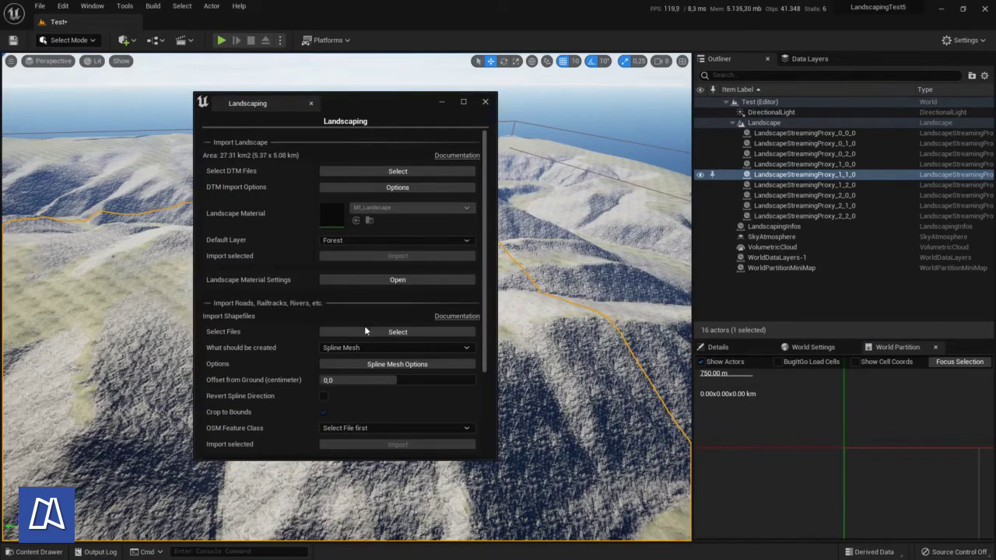
Open the Import Shapefiles file picker from the Landscaping window
left_click(381, 333)
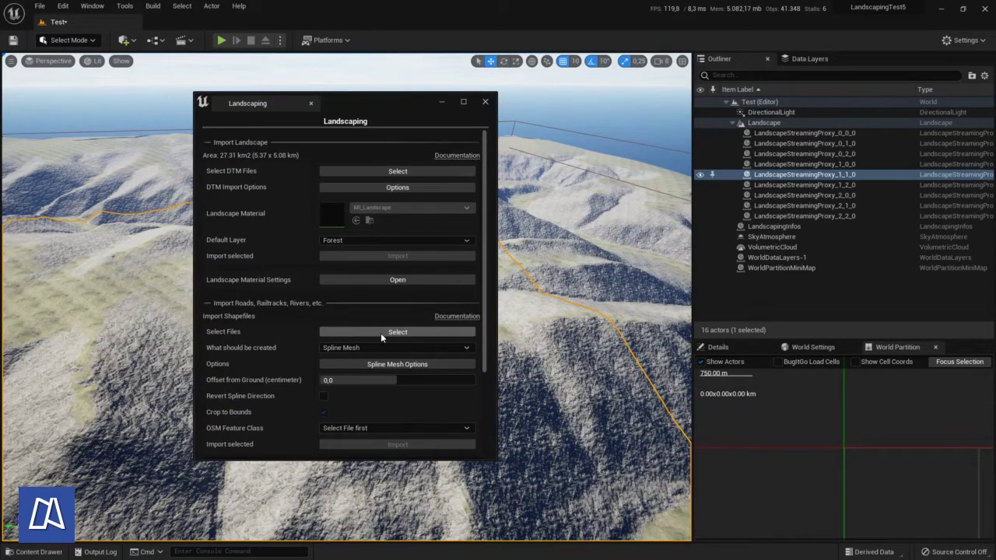
Load gis_osm_waterways_free_1.shp from geodata > shp > austria-latest-free.shp
left_click(367, 120)
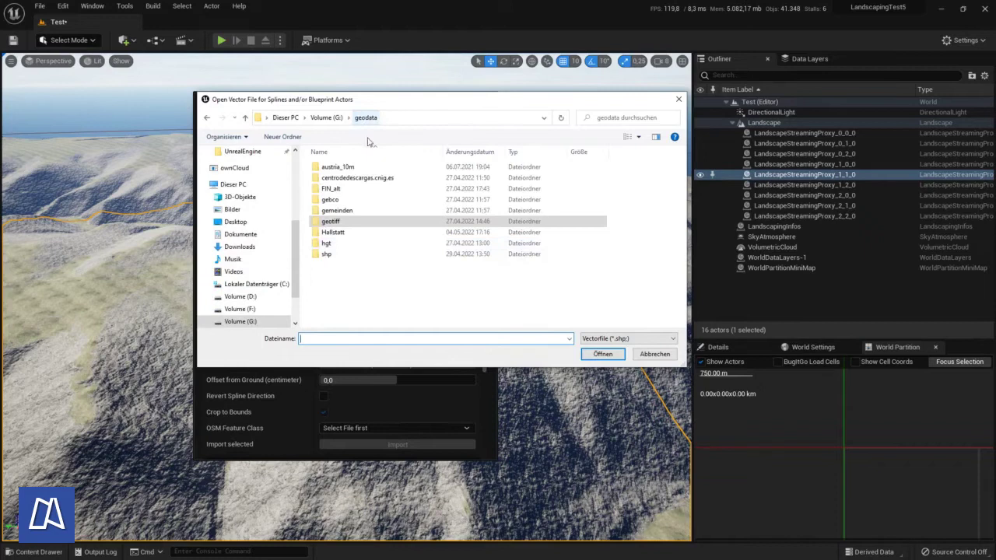
left_click(345, 256)
double_click(343, 255)
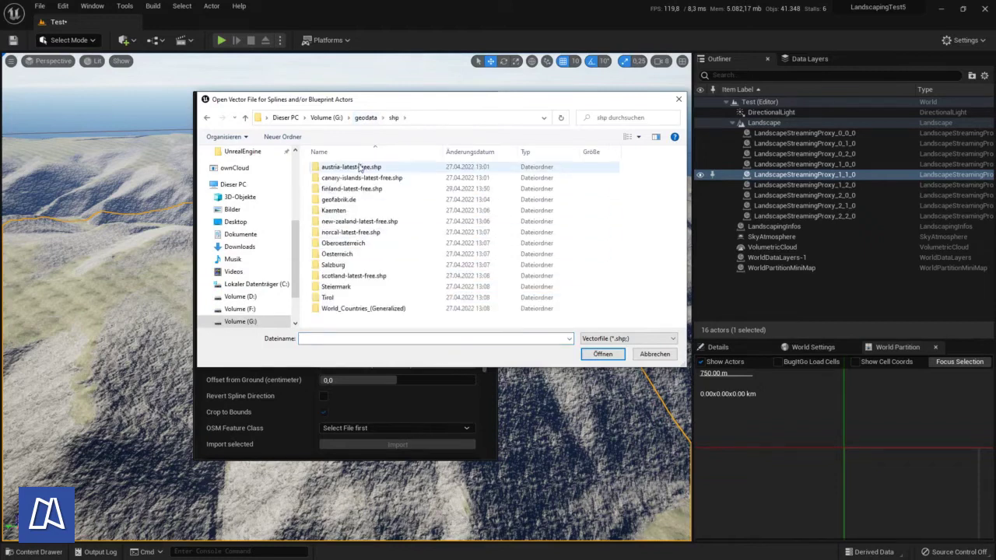
double_click(359, 168)
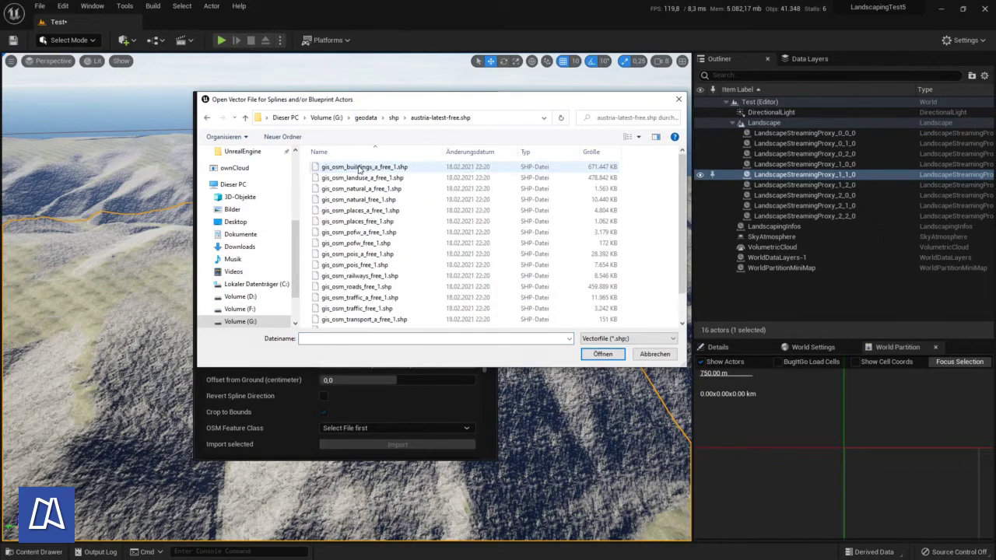
scroll(360, 170, "down", 1)
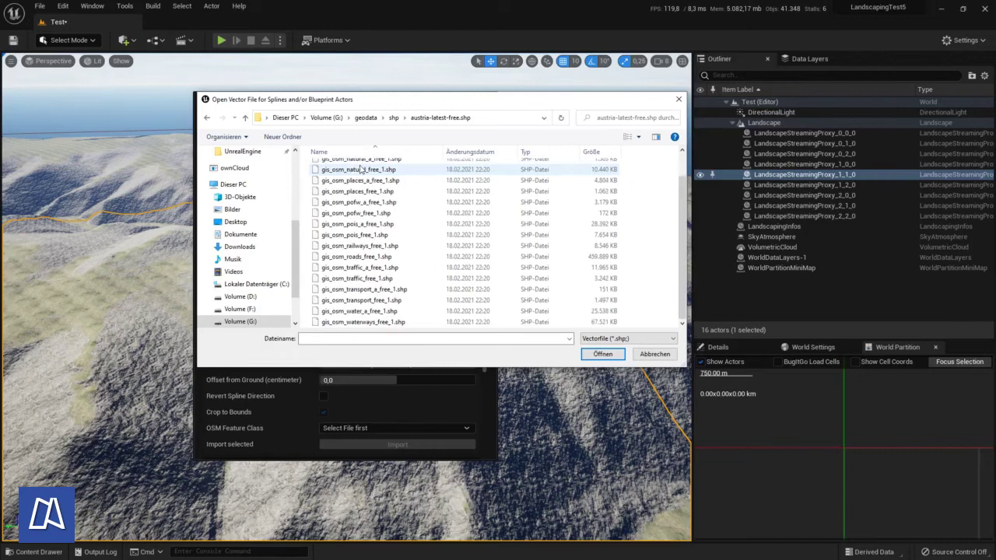
left_click(399, 325)
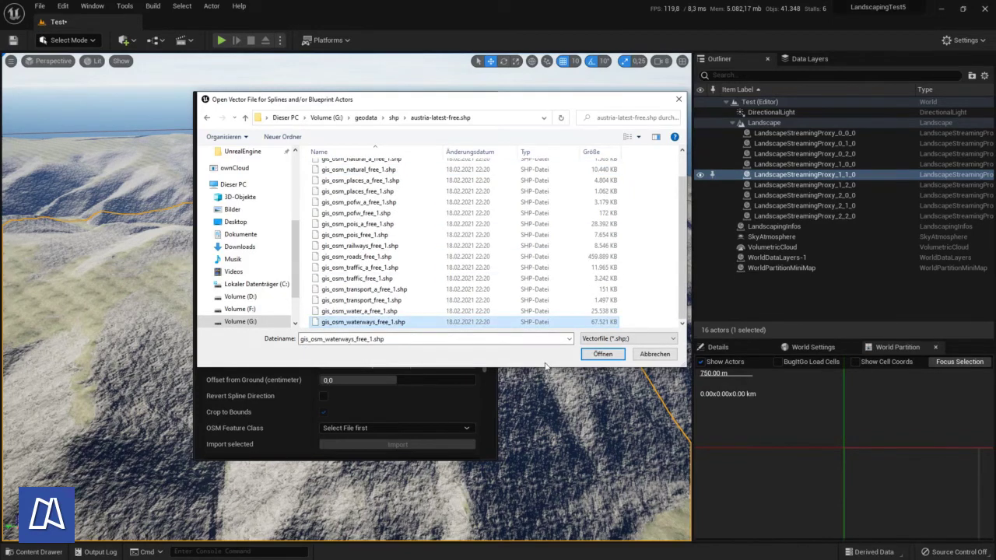
left_click(596, 354)
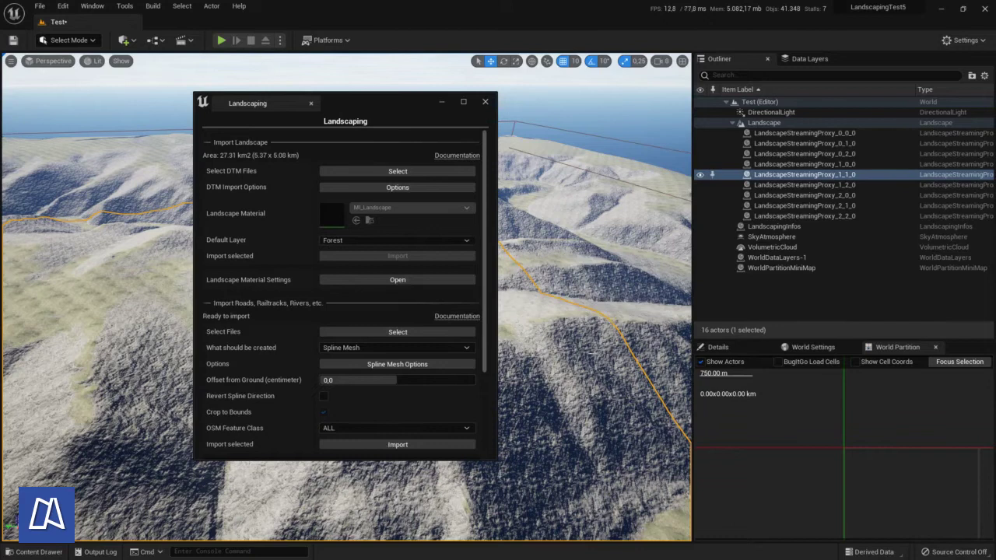
In the spline mesh options, set the Spline Segment Mesh to S_Water
left_click(396, 364)
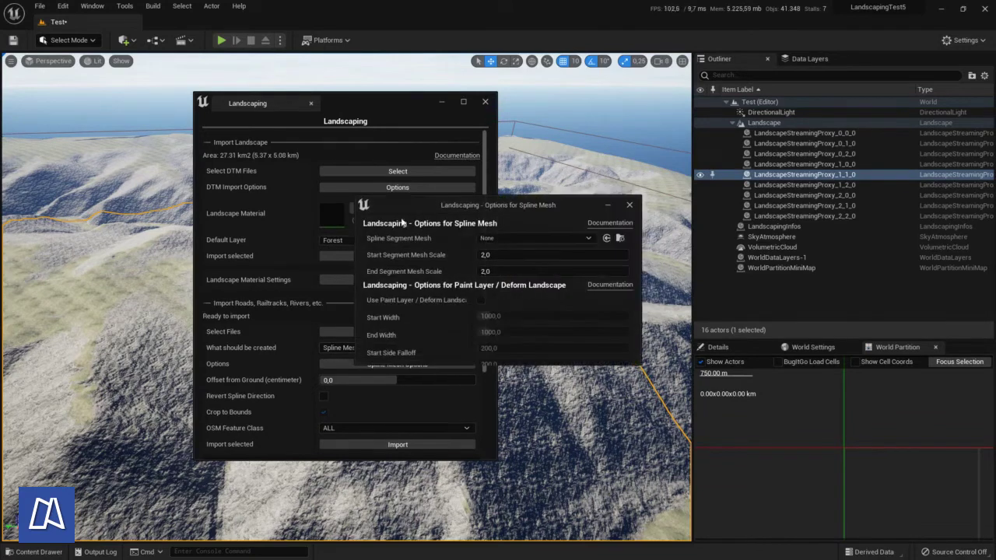
left_click(559, 240)
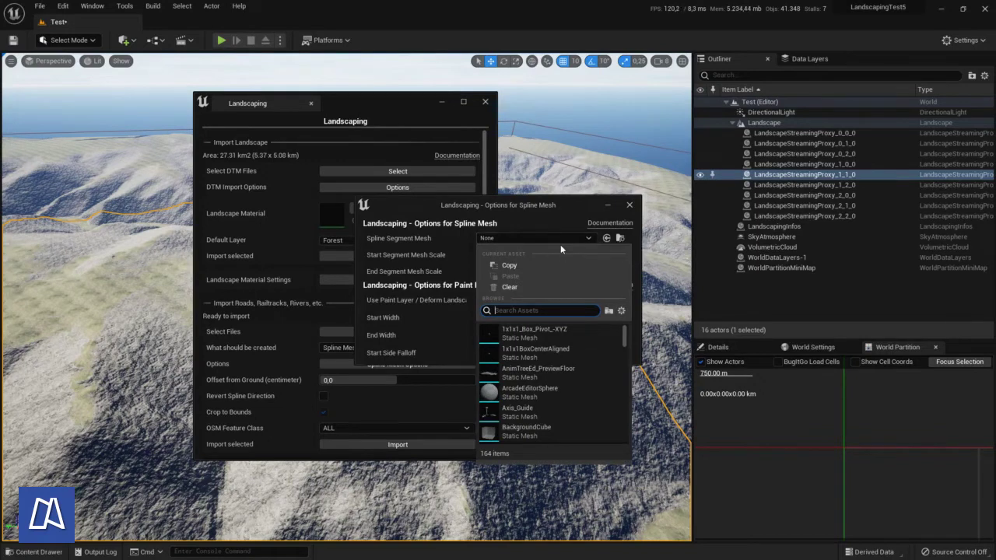
scroll(536, 350, "down", 3)
scroll(535, 349, "down", 3)
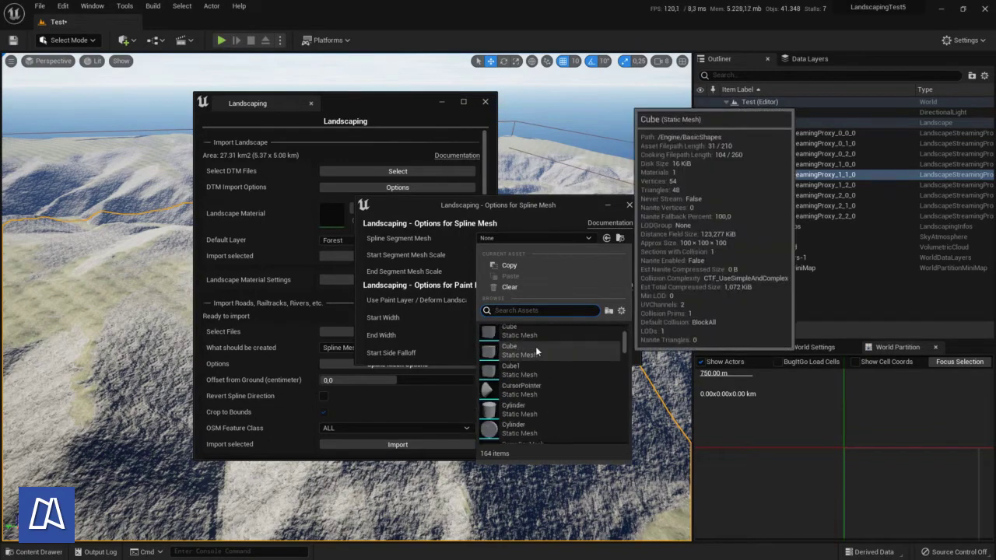
type("water")
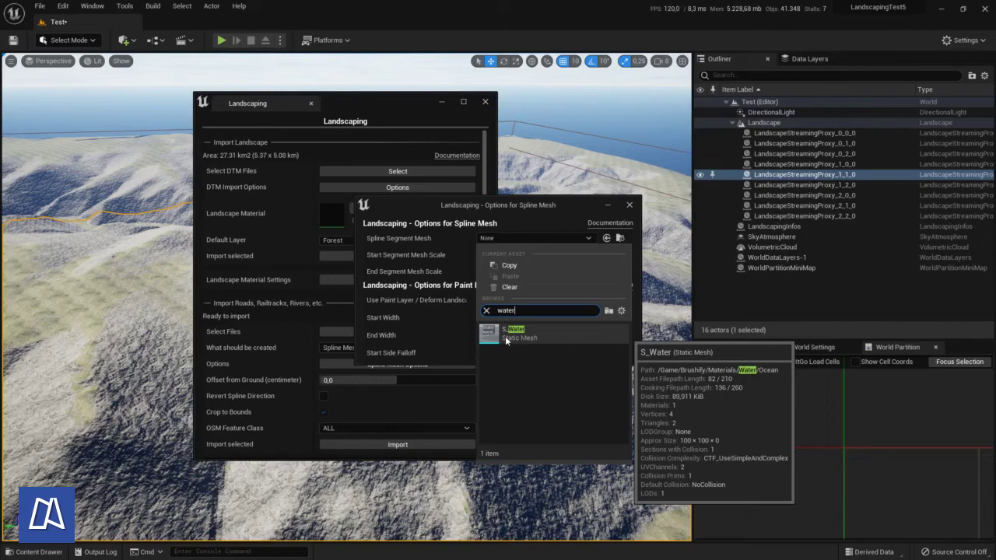
left_click(510, 333)
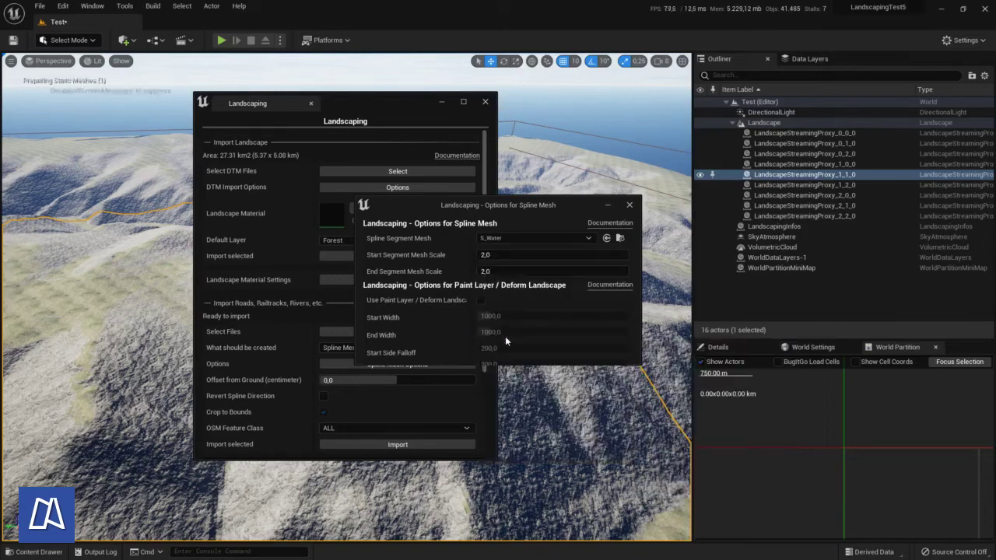
Set the start and end segment mesh scales to 5
left_click(514, 254)
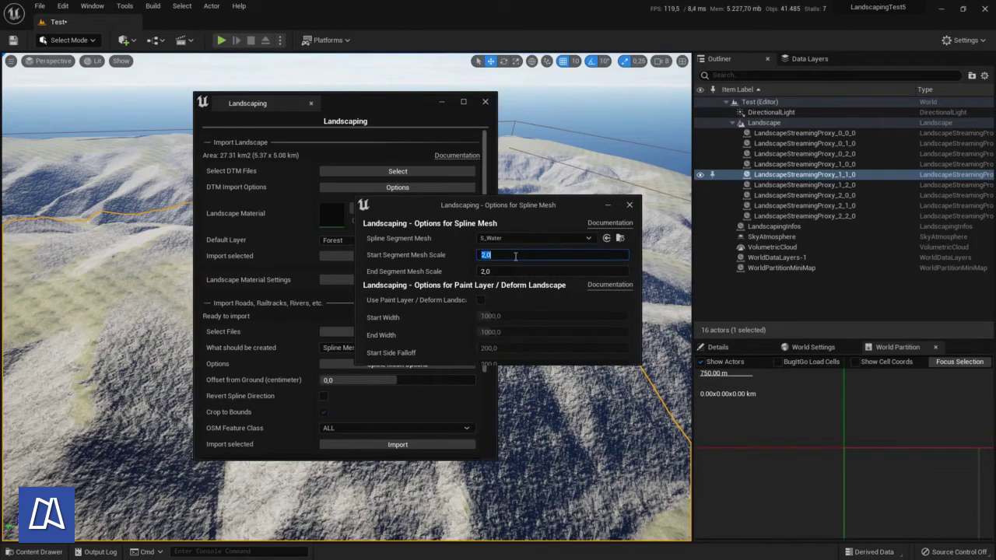
type("5")
key("Tab")
type("5")
Enable paint layer and landscape deforming with Raise Heights off, painting the Mud layer
left_click_drag(470, 364, 456, 461)
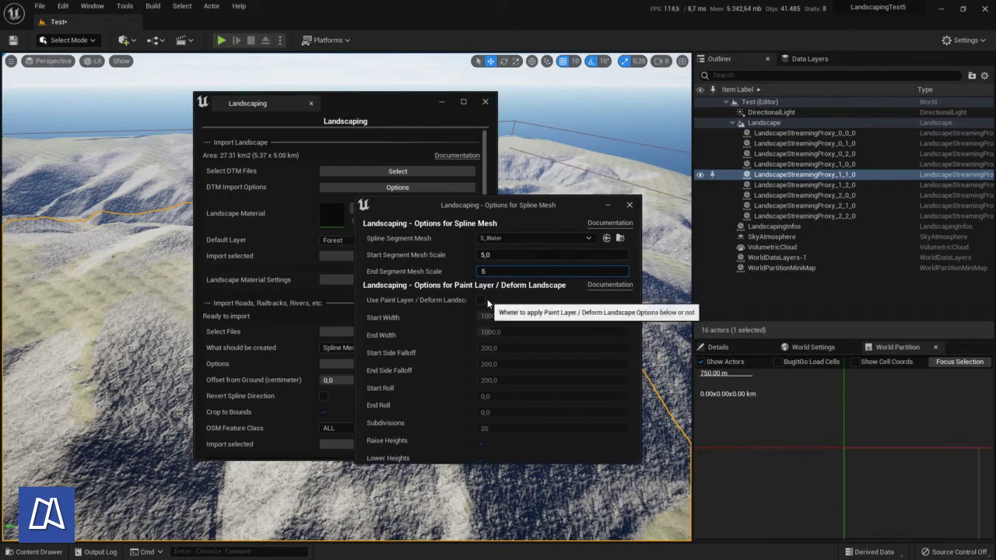
left_click(481, 300)
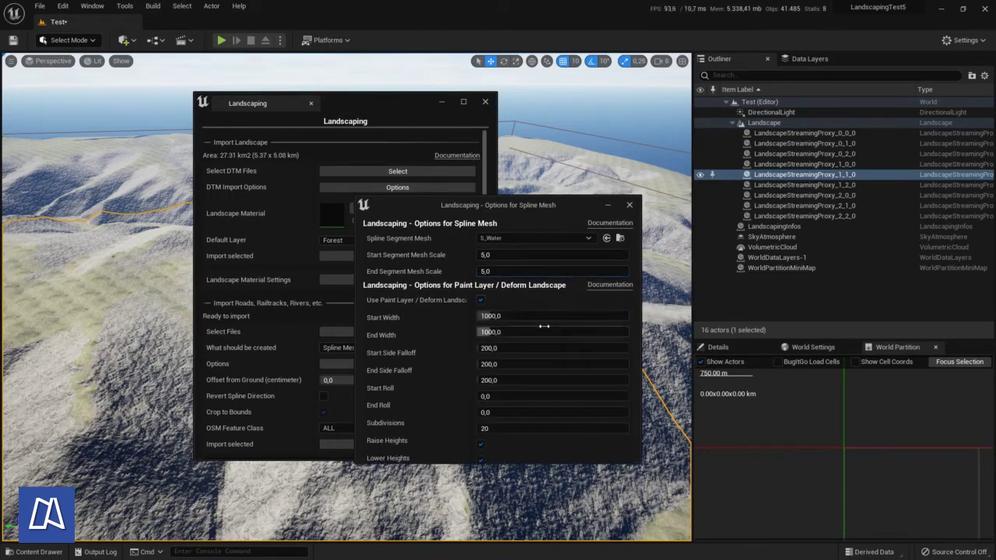
left_click(481, 444)
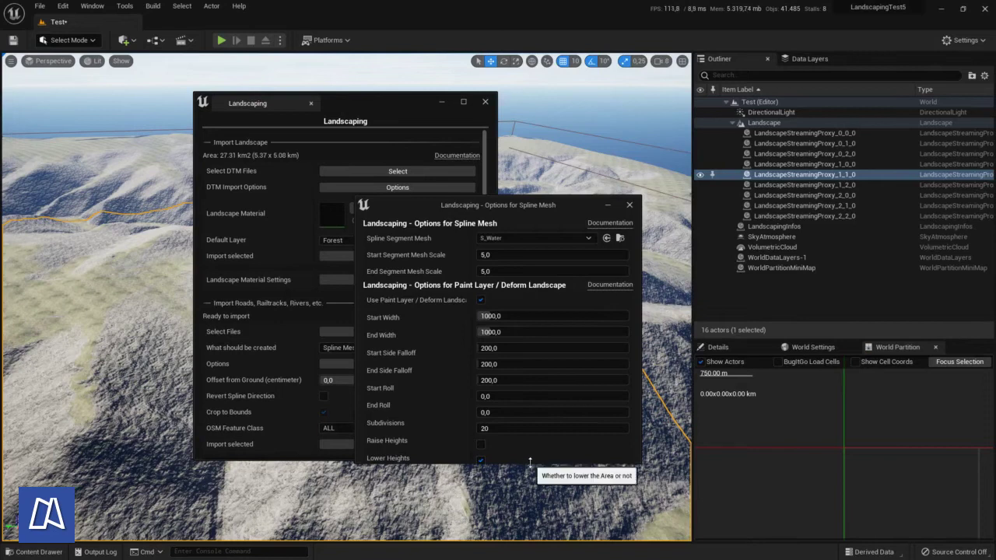
left_click_drag(529, 462, 530, 479)
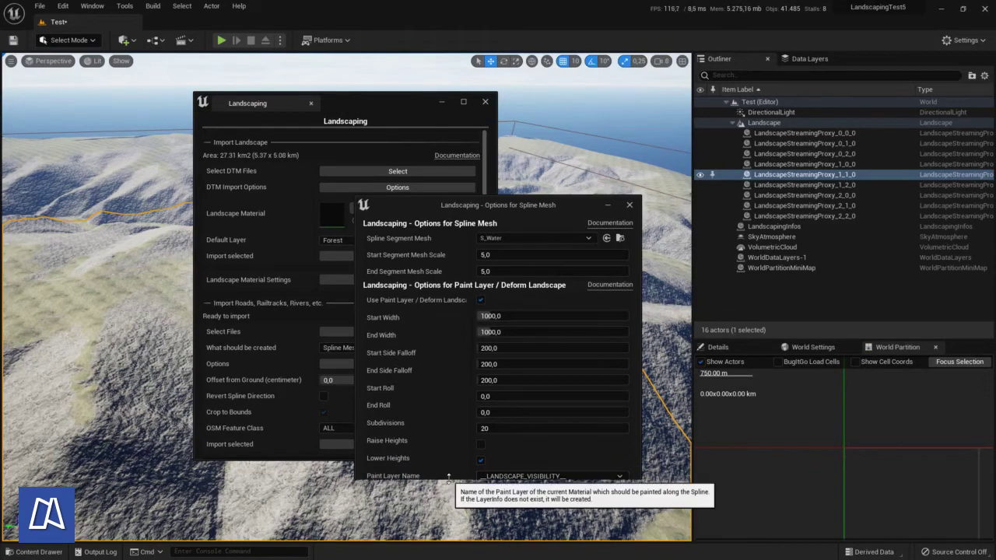
left_click_drag(448, 477, 448, 507)
left_click(544, 476)
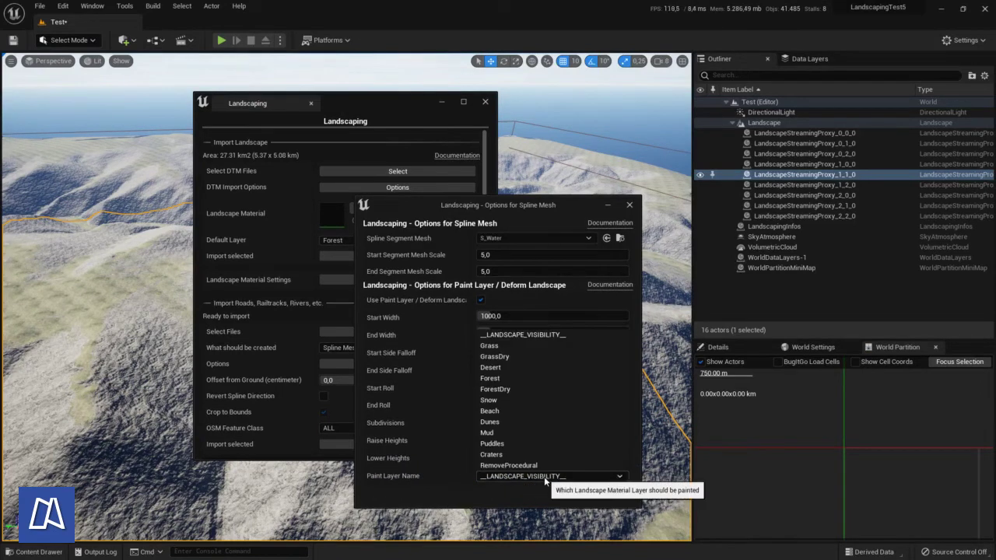
left_click(508, 433)
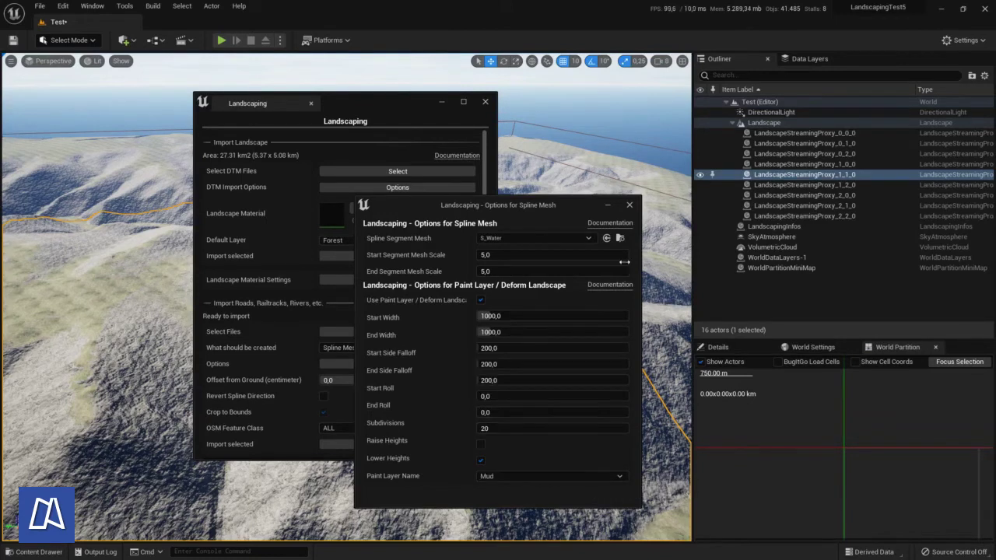
left_click(629, 206)
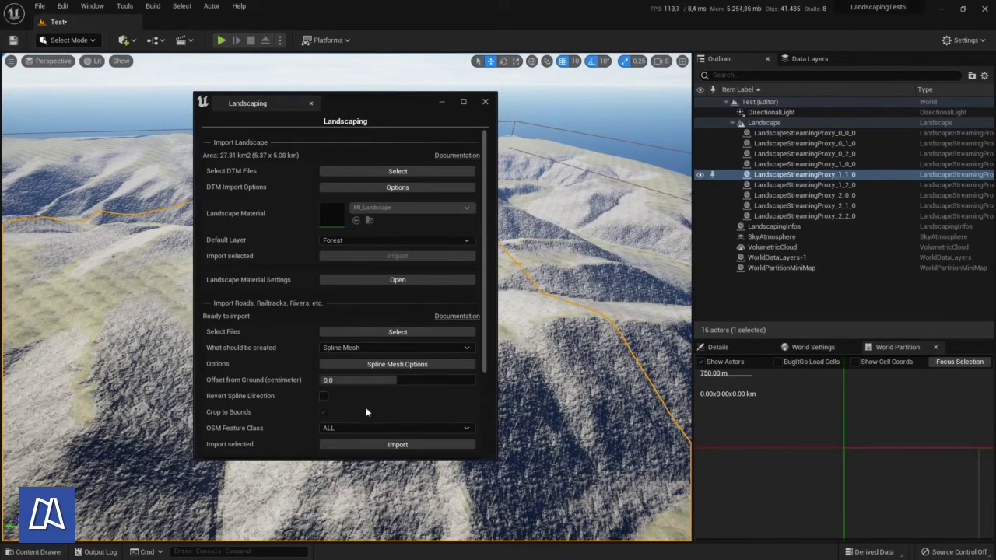
Keep the OSM Feature Class set to ALL
left_click(365, 428)
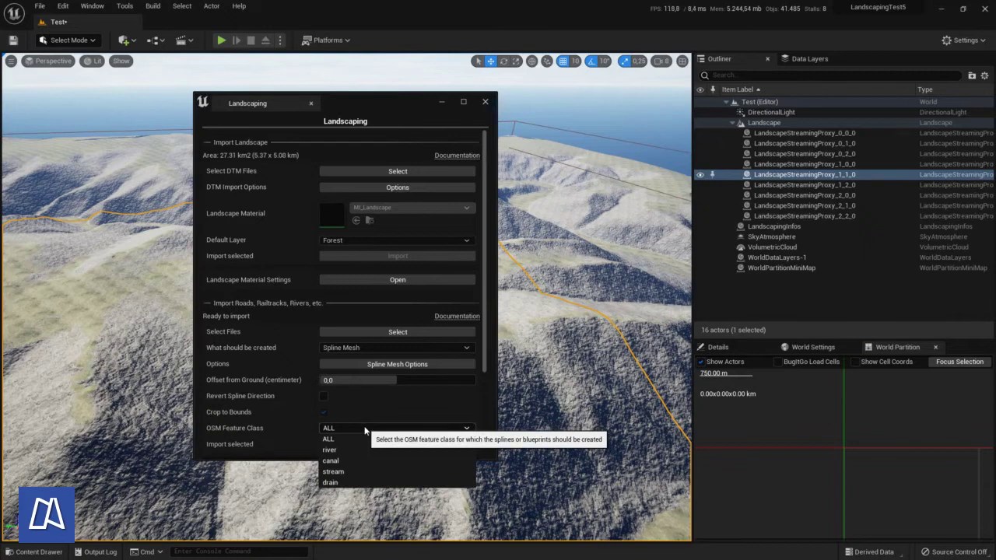
left_click(365, 428)
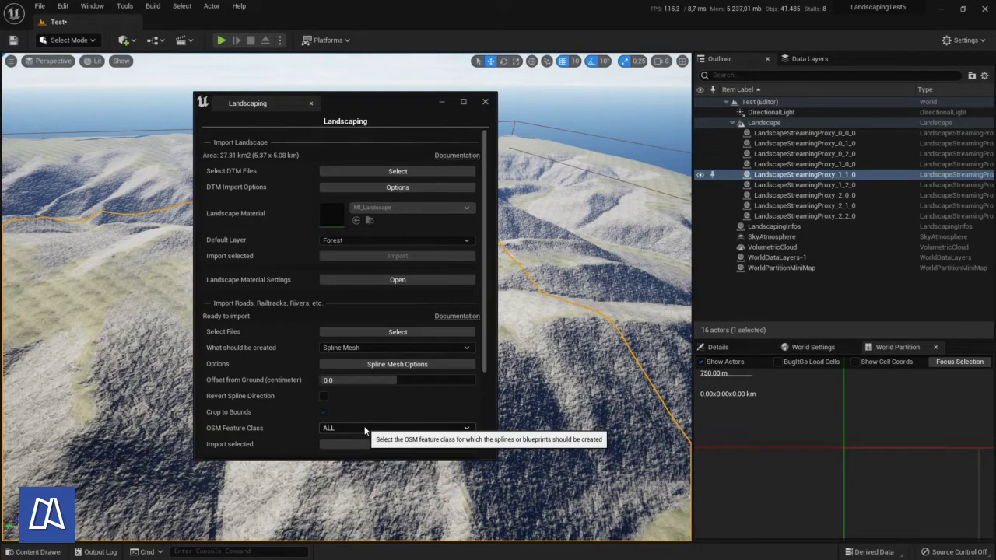
Switch the viewport to a lit Top view and move the Landscaping window left
left_click(41, 61)
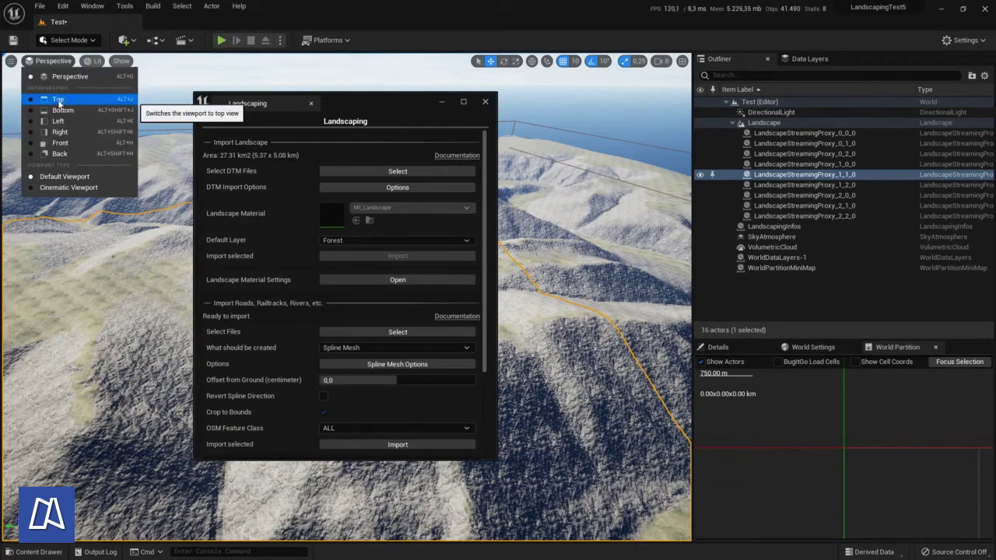
left_click(58, 99)
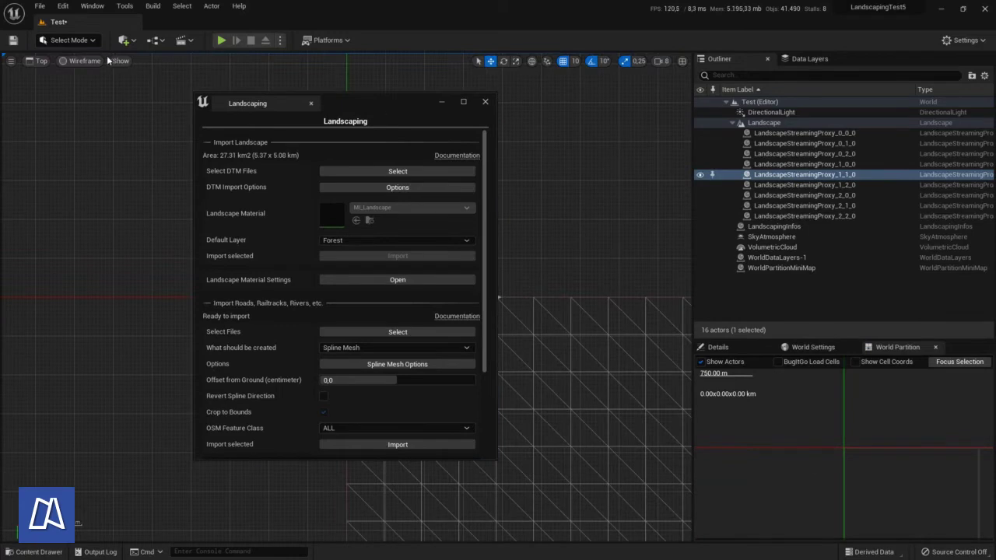
left_click(84, 61)
left_click(94, 86)
left_click_drag(374, 105, 198, 108)
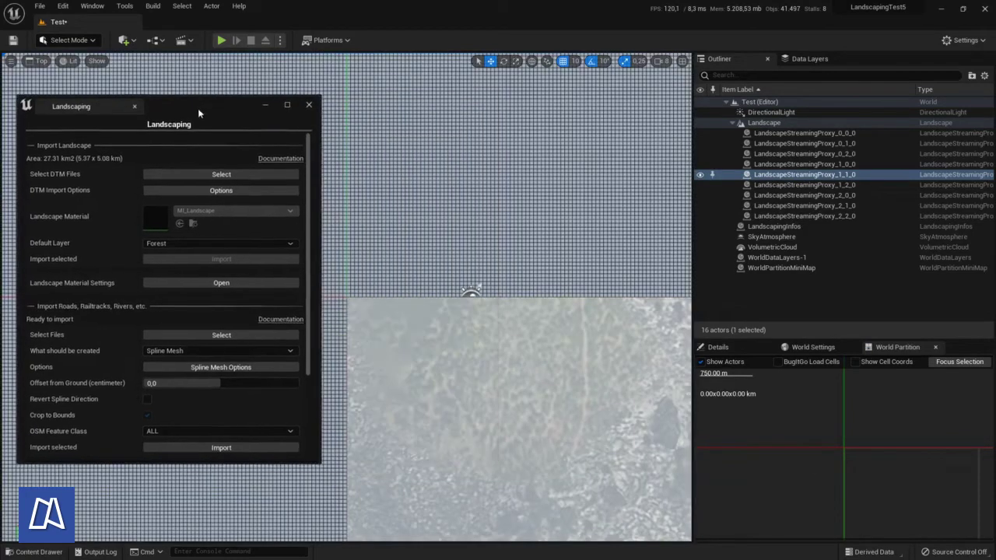
Turn on Draw Vector Data Debug in the LandscapingInfos actor's properties
left_click(774, 226)
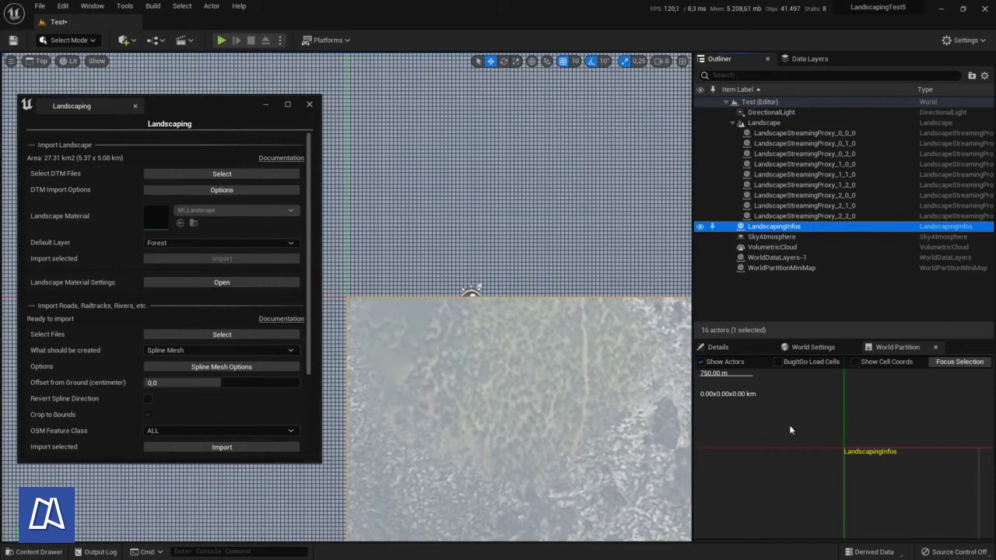
left_click(717, 347)
scroll(795, 462, "down", 5)
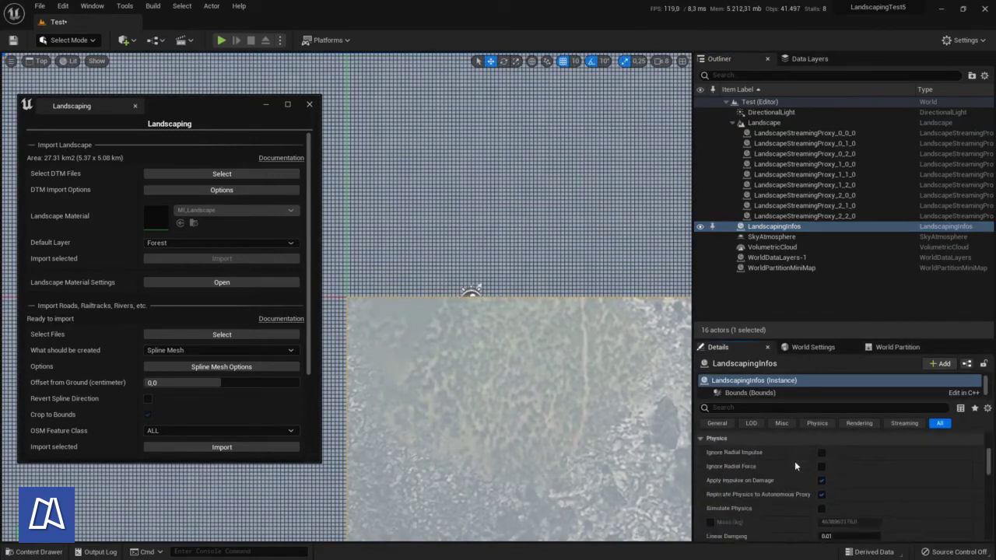
scroll(794, 465, "down", 10)
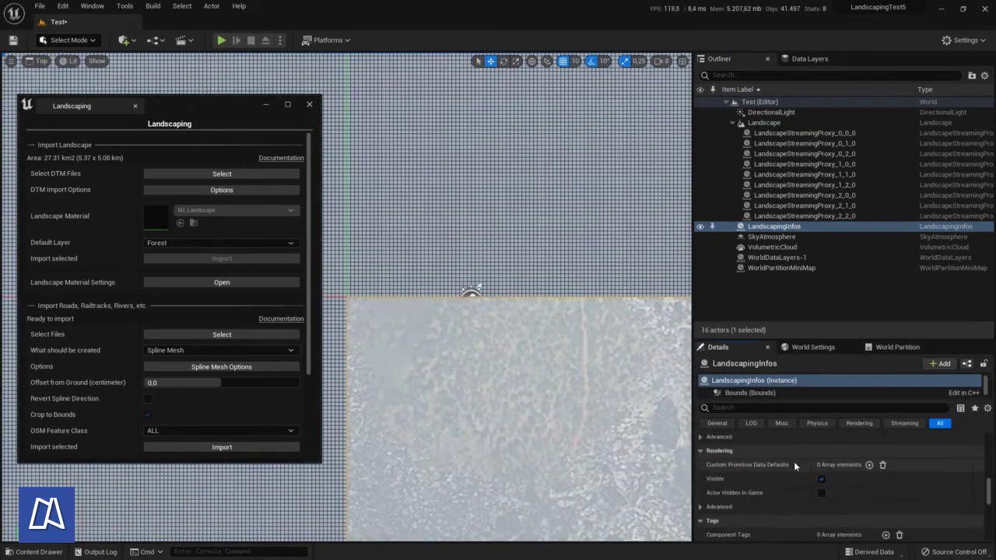
scroll(795, 465, "down", 10)
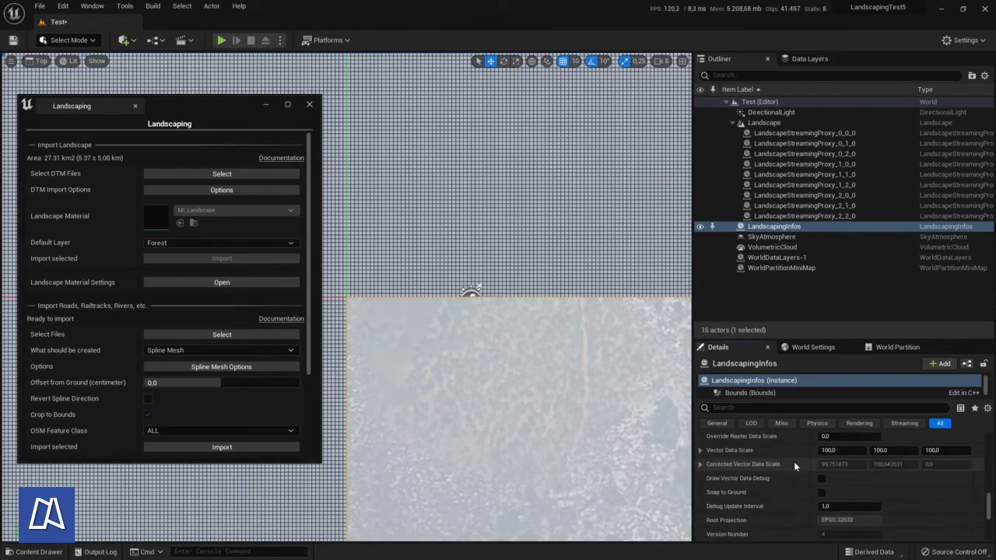
left_click(823, 480)
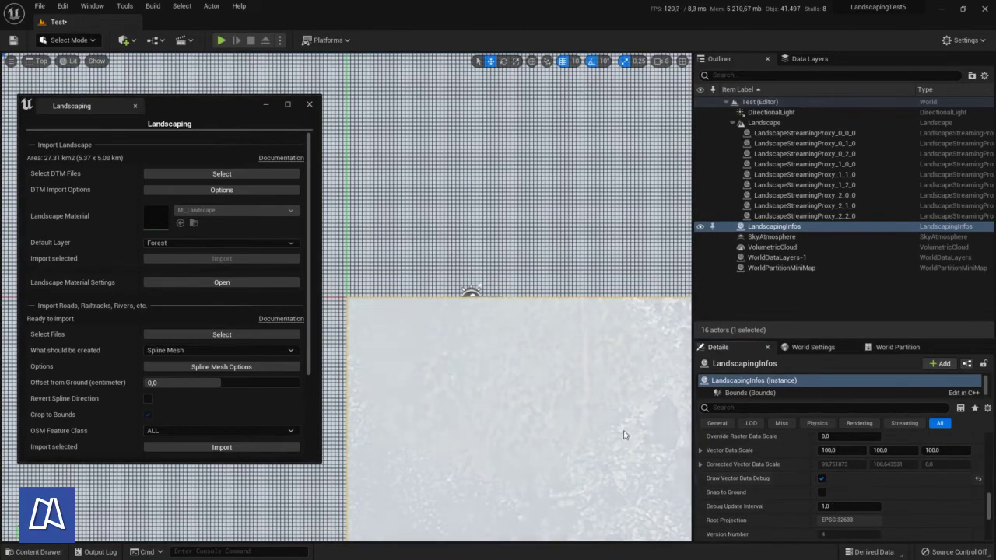
Hide the Landscape in the Outliner so only the pink waterway lines show
scroll(372, 220, "up", 3)
scroll(372, 220, "up", 3)
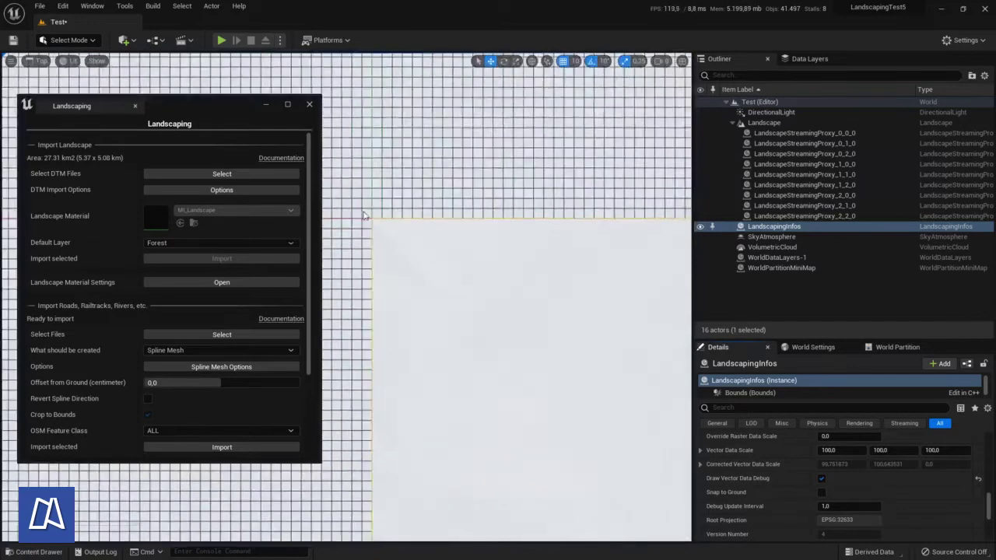
scroll(348, 206, "down", 5)
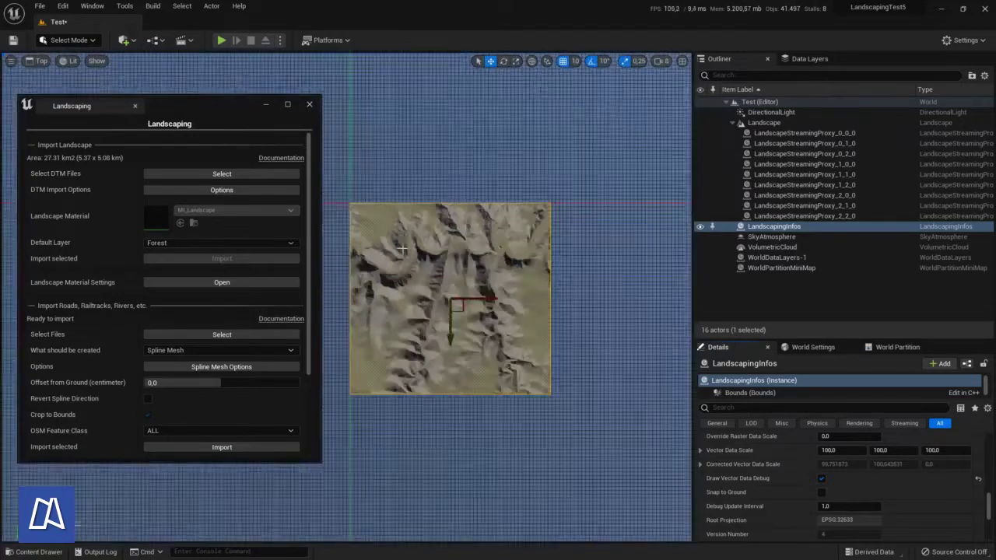
scroll(374, 245, "up", 2)
scroll(500, 265, "down", 2)
left_click(700, 123)
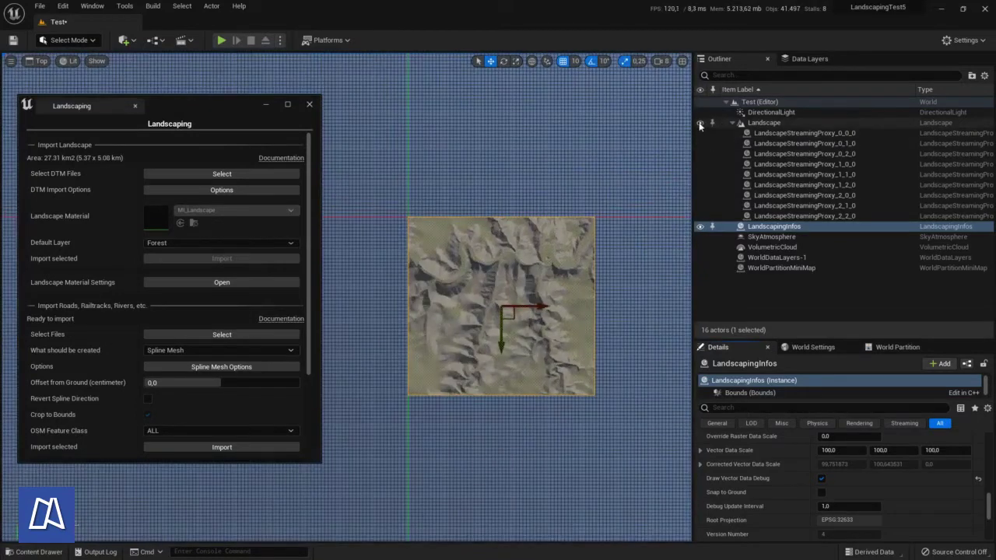
scroll(570, 331, "up", 3)
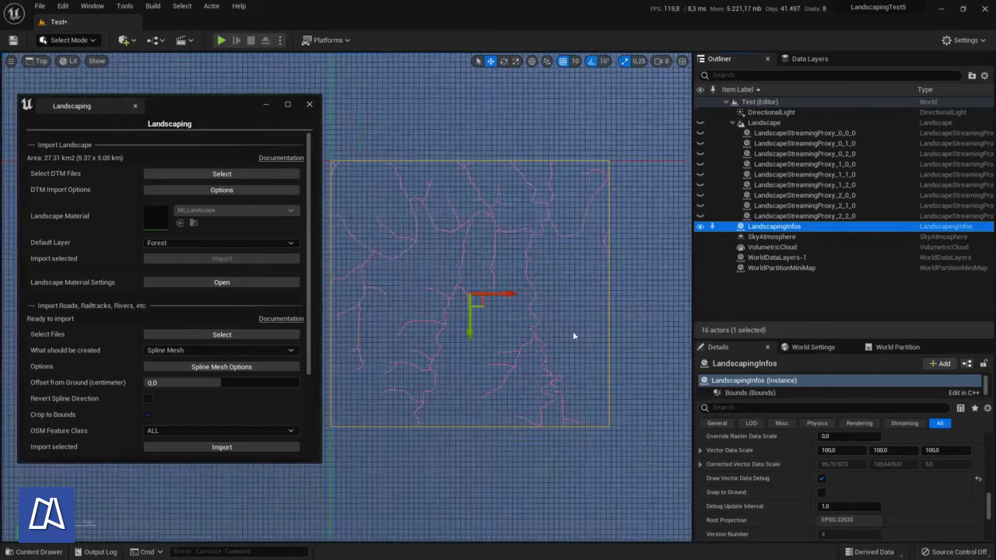
scroll(555, 282, "up", 1)
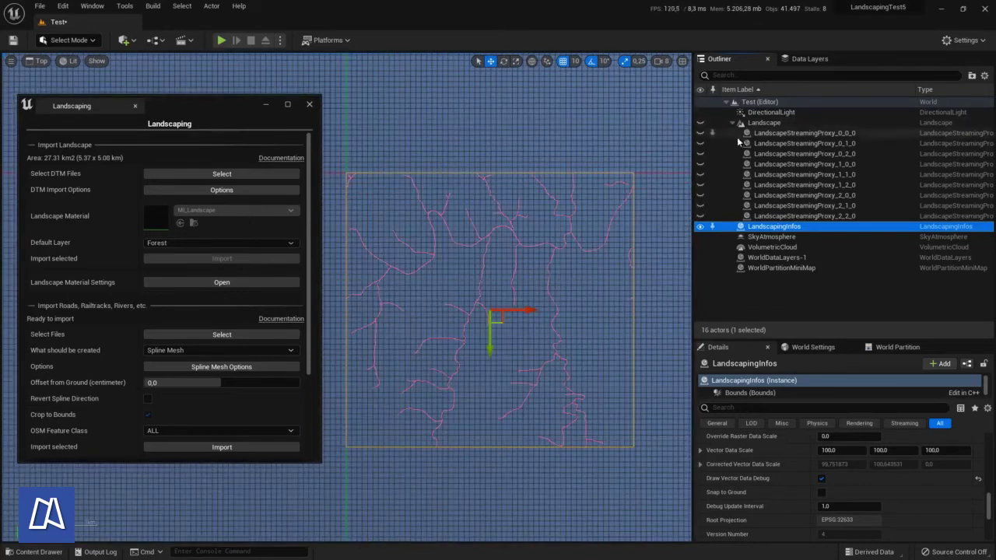
left_click(700, 124)
left_click(700, 125)
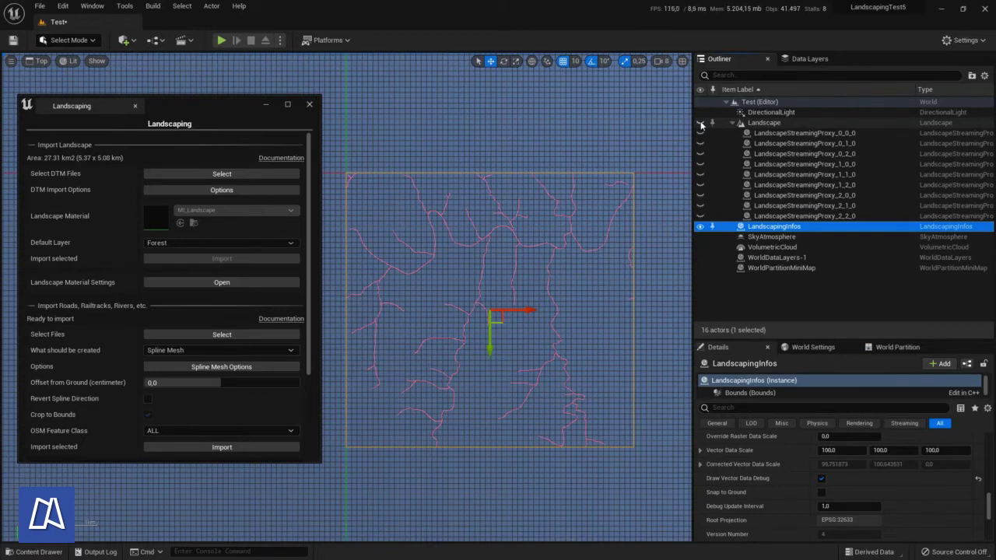
Try the river, canal, stream and drain OSM feature classes in turn
left_click(204, 430)
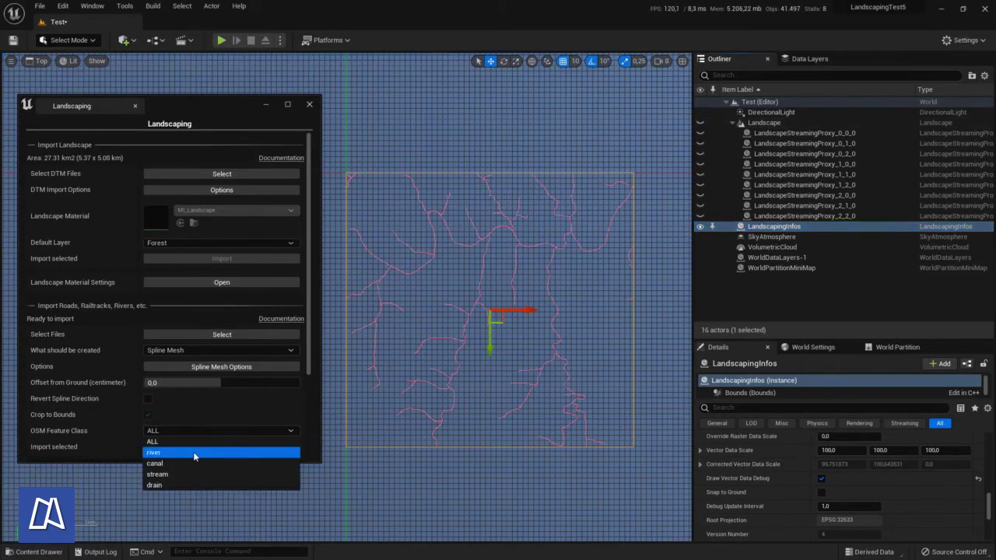
left_click(193, 453)
left_click(202, 431)
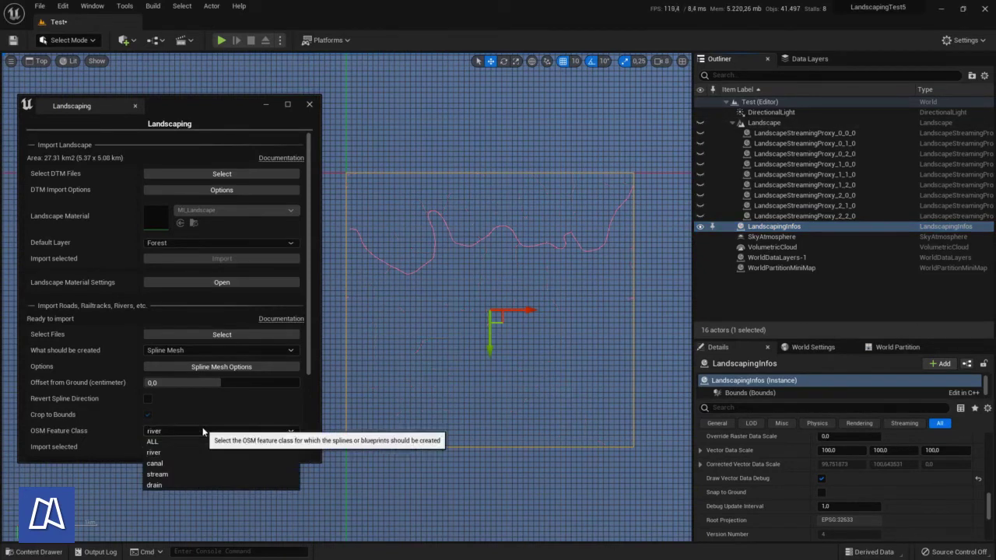
left_click(199, 463)
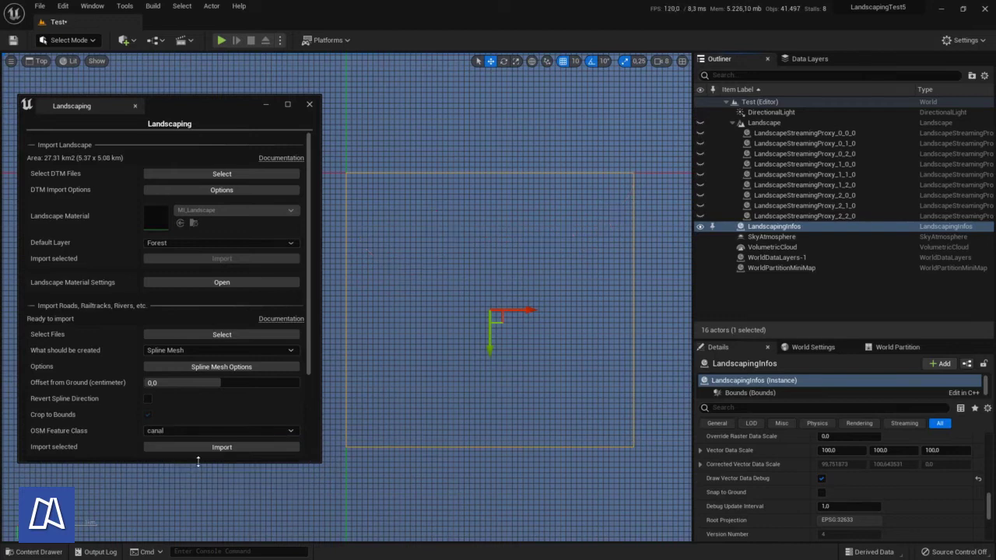
left_click(219, 430)
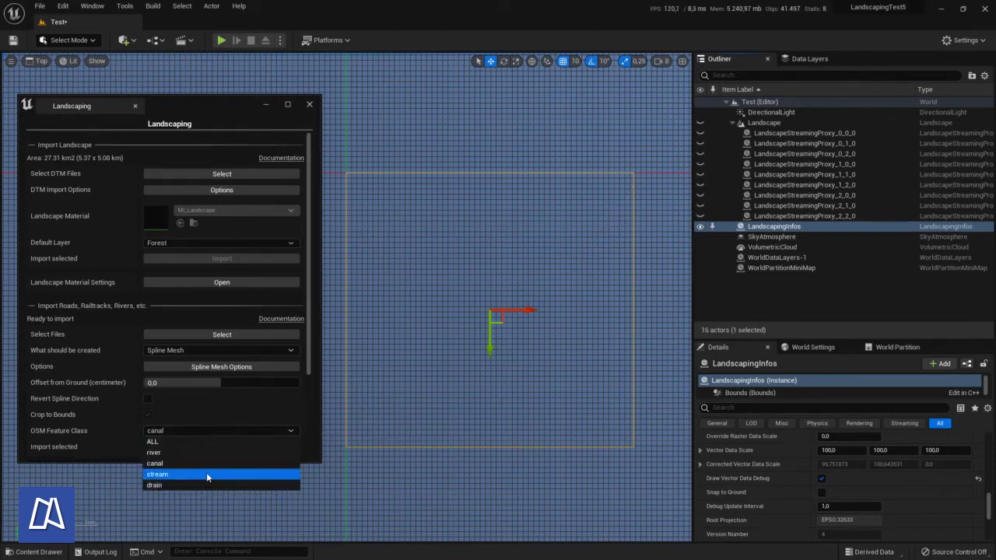
left_click(206, 475)
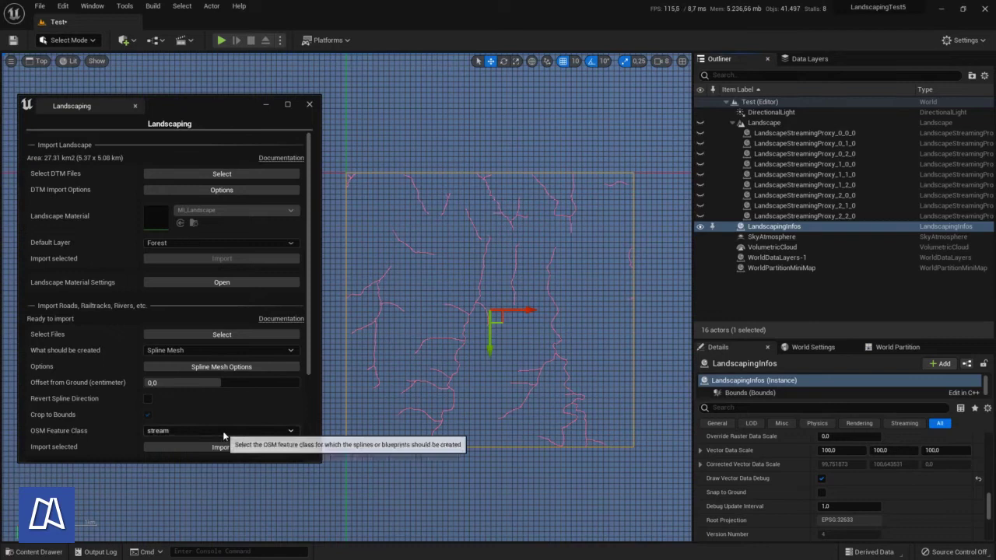
left_click(218, 431)
left_click(205, 484)
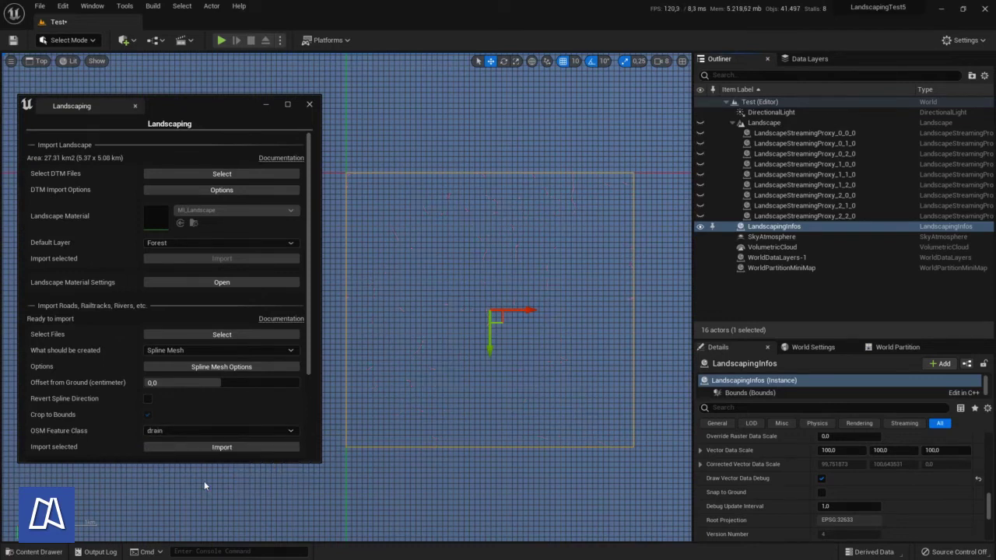
Set the OSM Feature Class to river and make the Landscape visible again
left_click(219, 431)
left_click(210, 451)
left_click(699, 123)
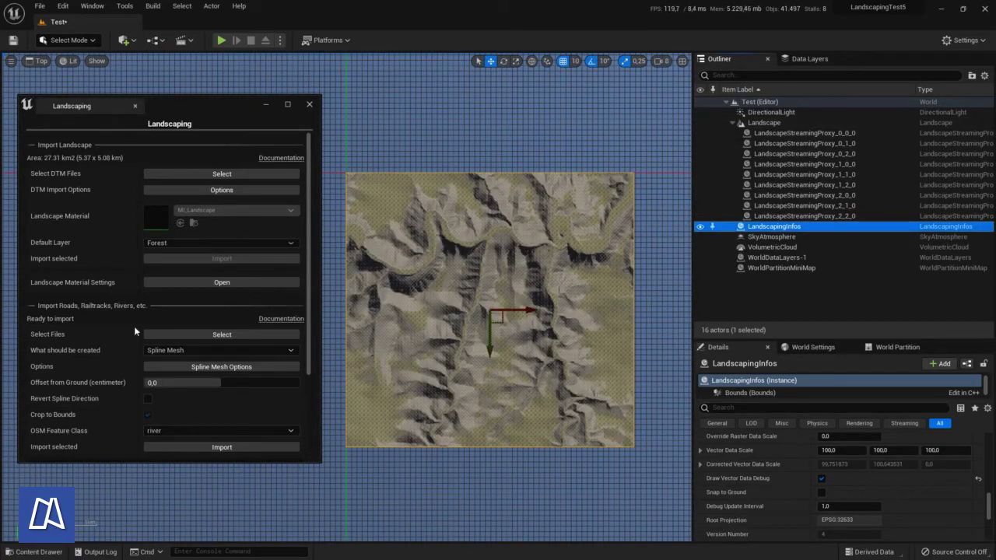
Import the river waterways as seven BP_LandscapingSplineActor splines on the terrain
scroll(134, 326, "down", 3)
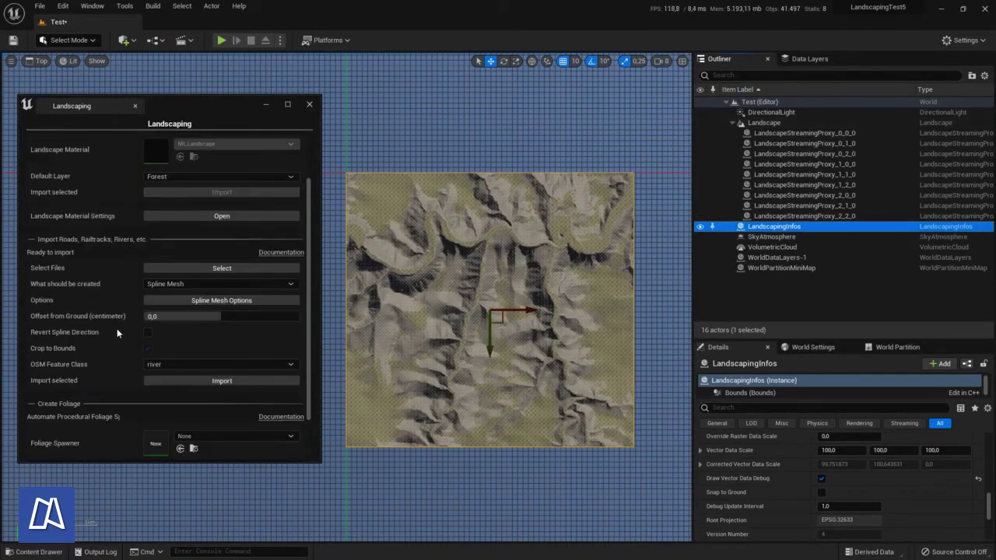
left_click(211, 384)
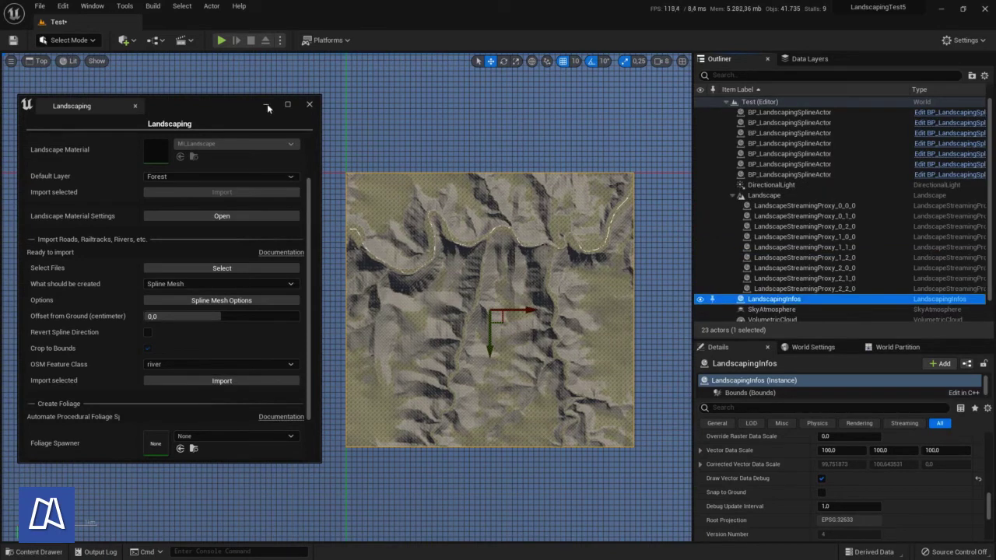
Switch to Perspective view and fly in close to the third river spline's channel
left_click(45, 67)
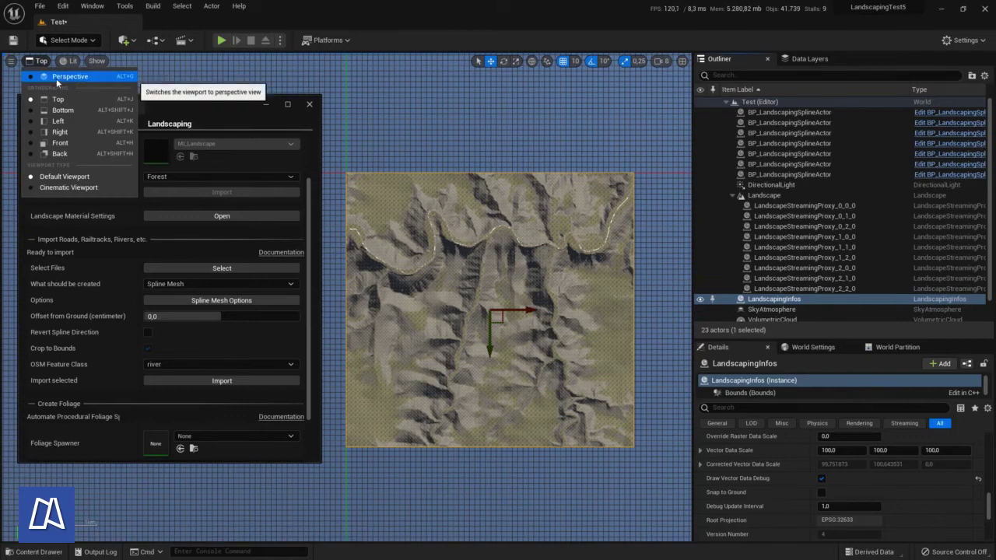
left_click(56, 79)
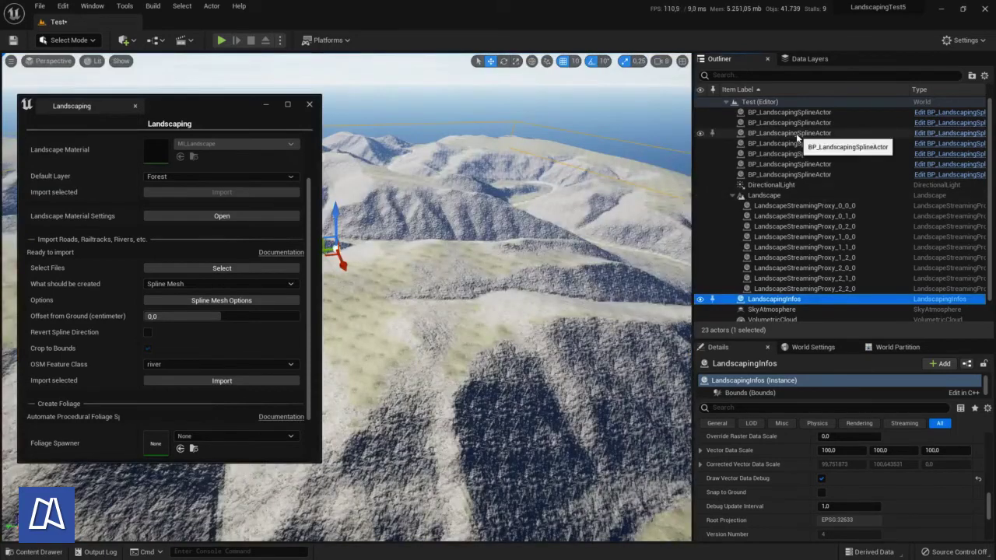
double_click(794, 133)
right_click_drag(558, 262, 579, 268)
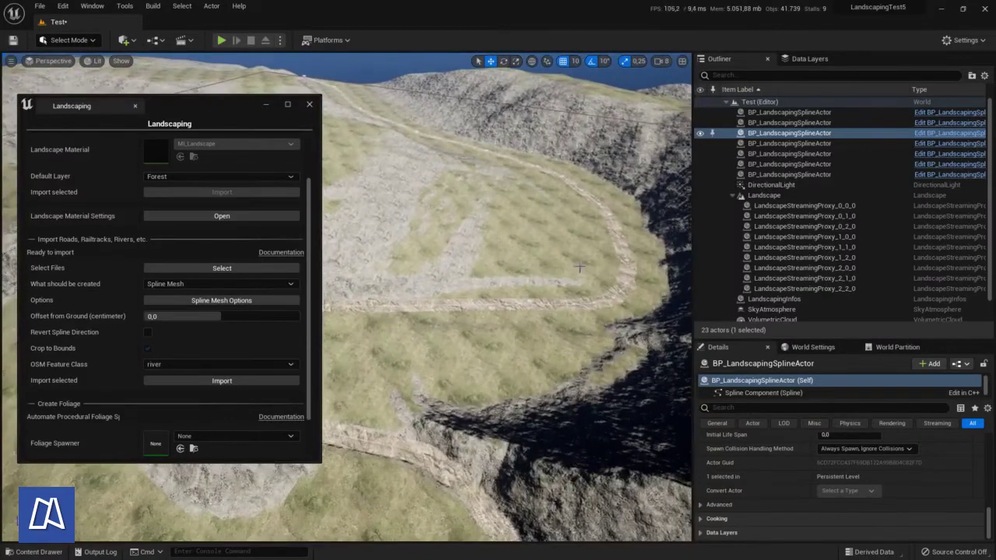
right_click_drag(551, 312, 551, 312)
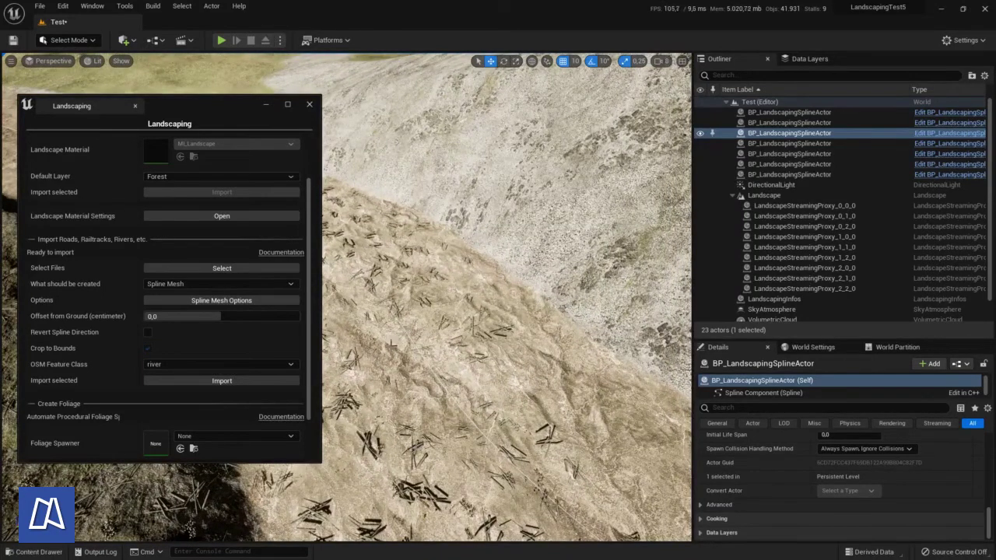
Close Landscaping and switch to Landscape mode's Paint tool
left_click(309, 104)
left_click(70, 40)
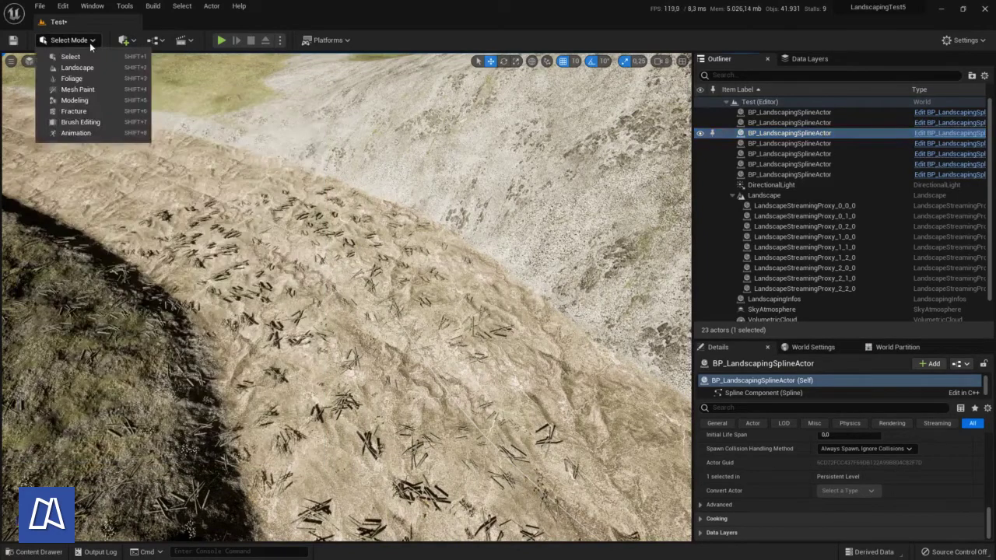
left_click(63, 65)
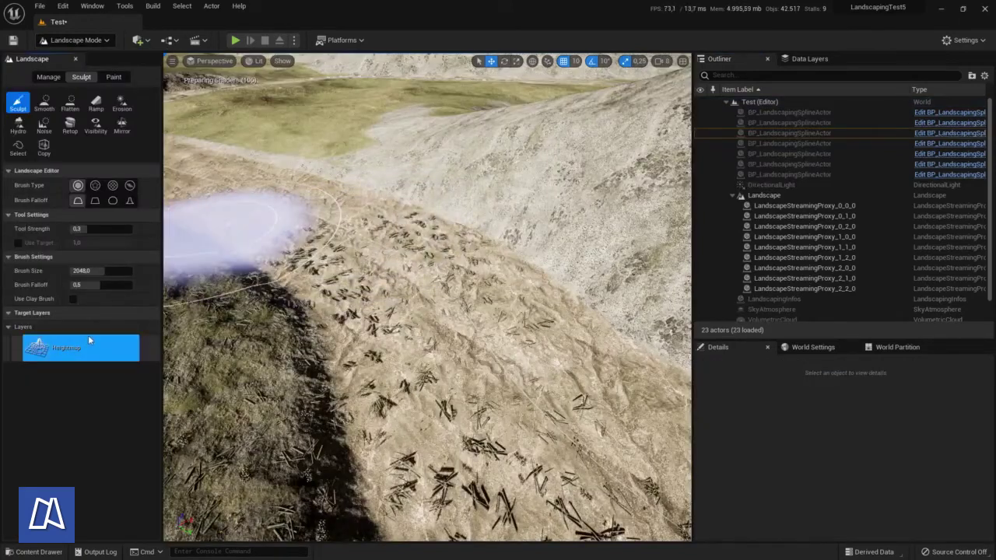
left_click(114, 77)
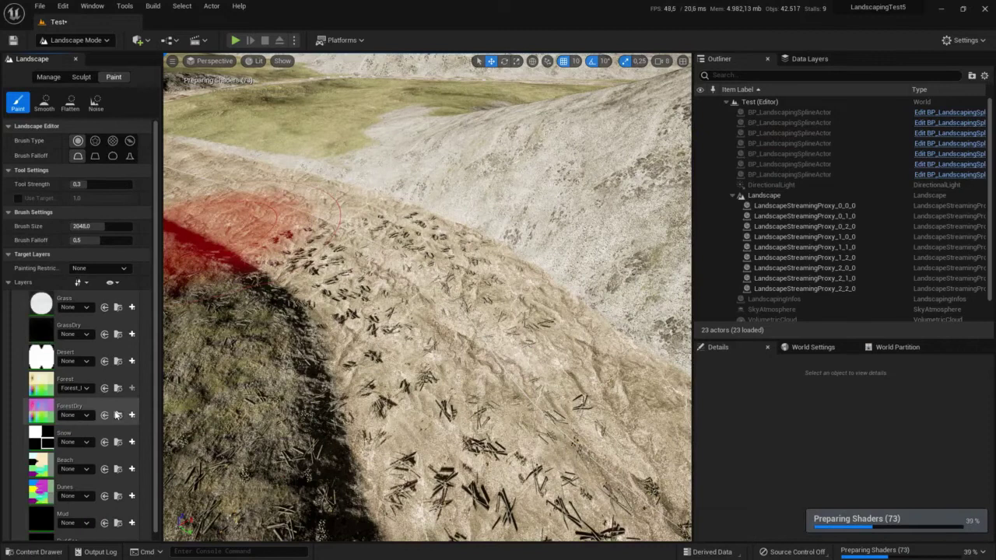
Create a non weight-blended RemoveProcedural layer info and save it in Test_sharedassets
scroll(115, 414, "down", 3)
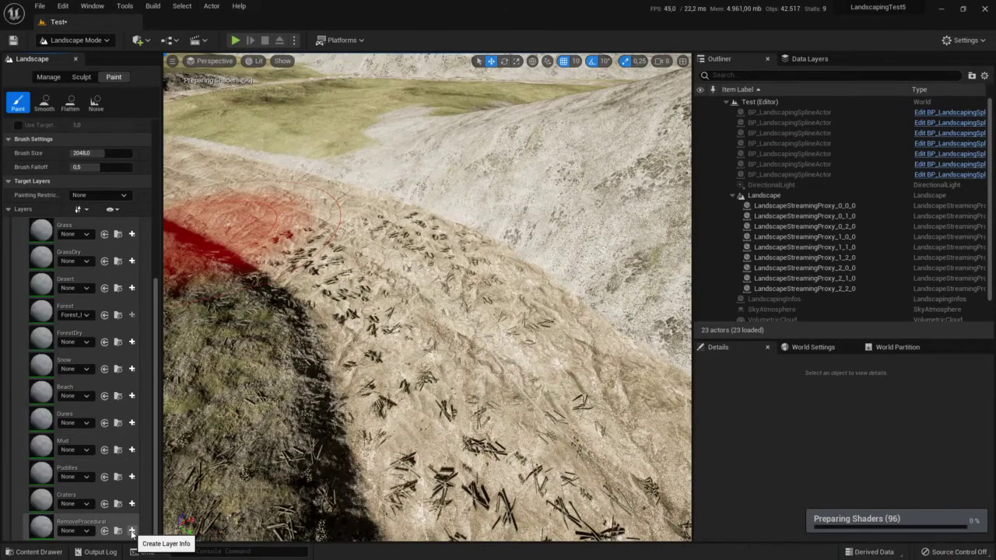
left_click(131, 533)
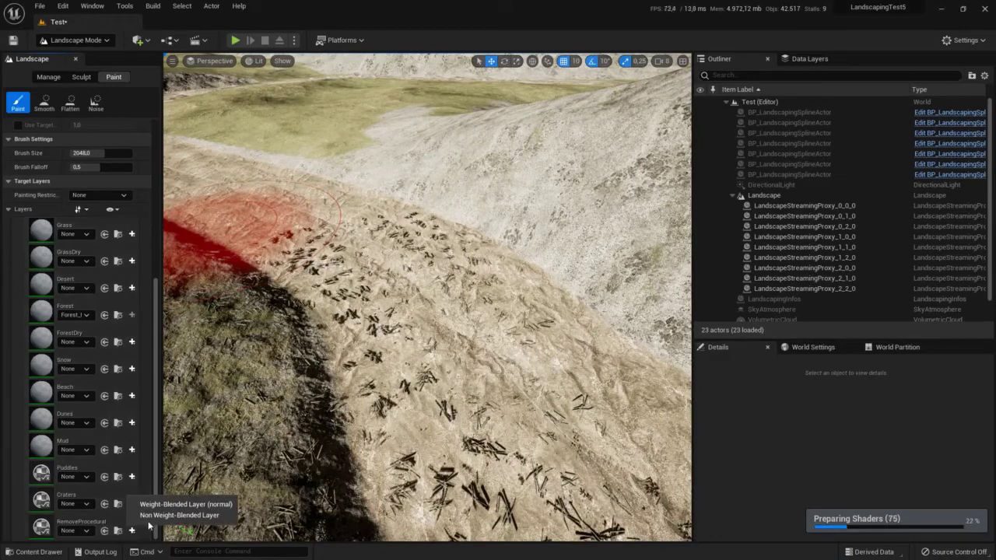
left_click(158, 517)
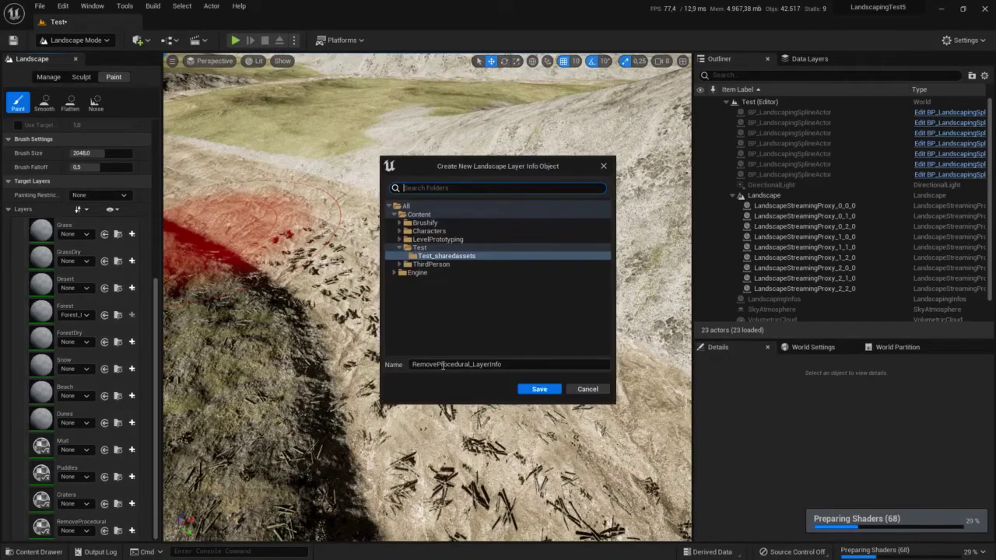
left_click(537, 389)
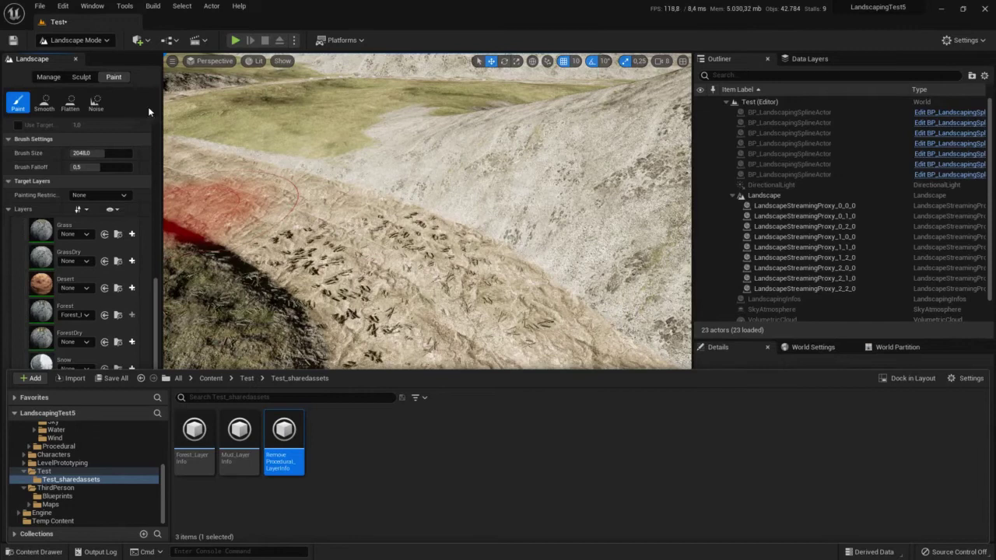
left_click(134, 82)
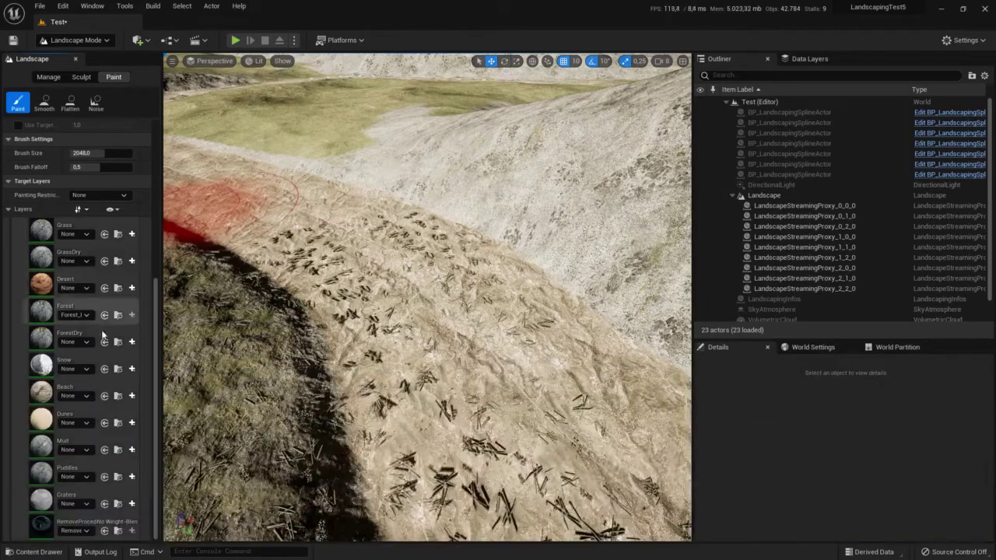
Reduce brush size to 776,441956 and paint RemoveProcedural onto the slope, clearing the scattered sticks
left_click(73, 522)
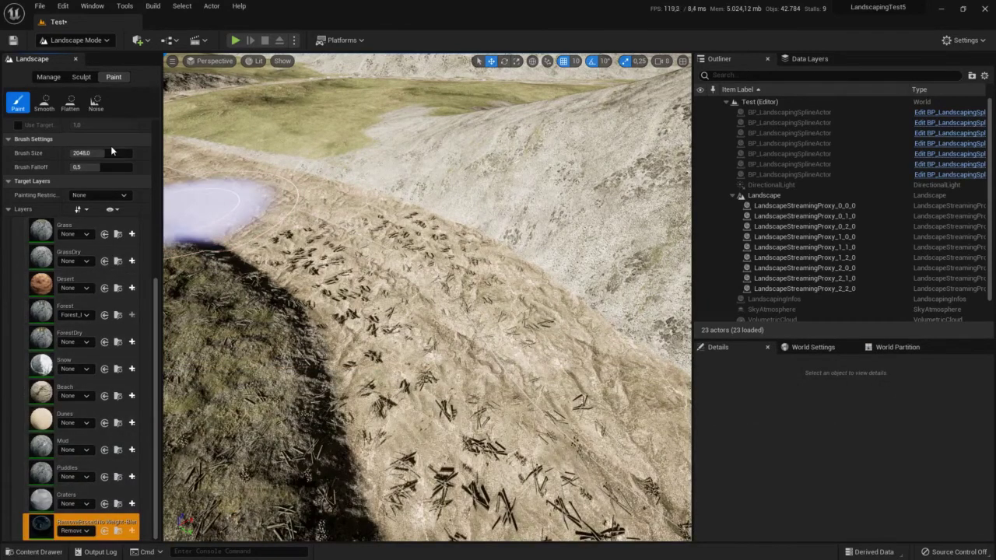
left_click_drag(101, 152, 86, 152)
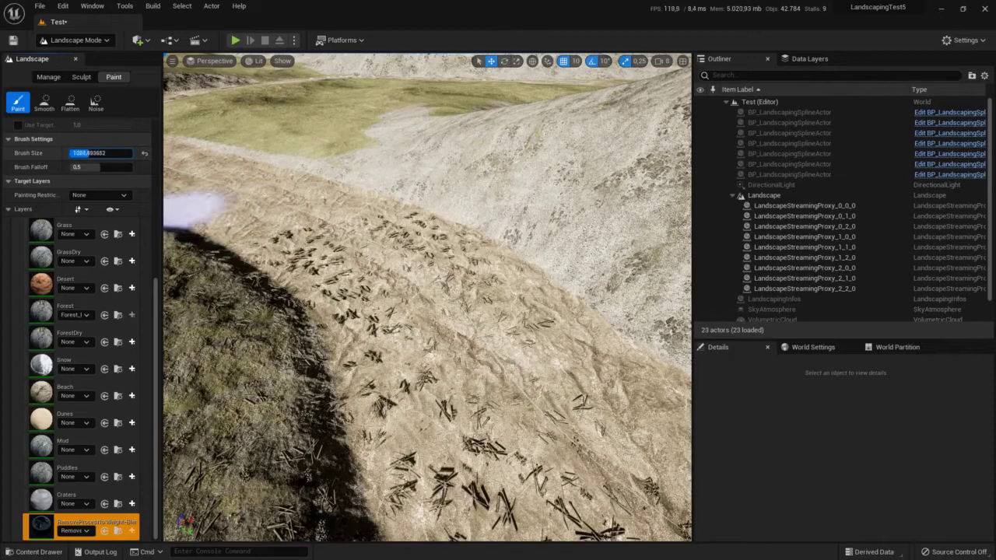
left_click(373, 265)
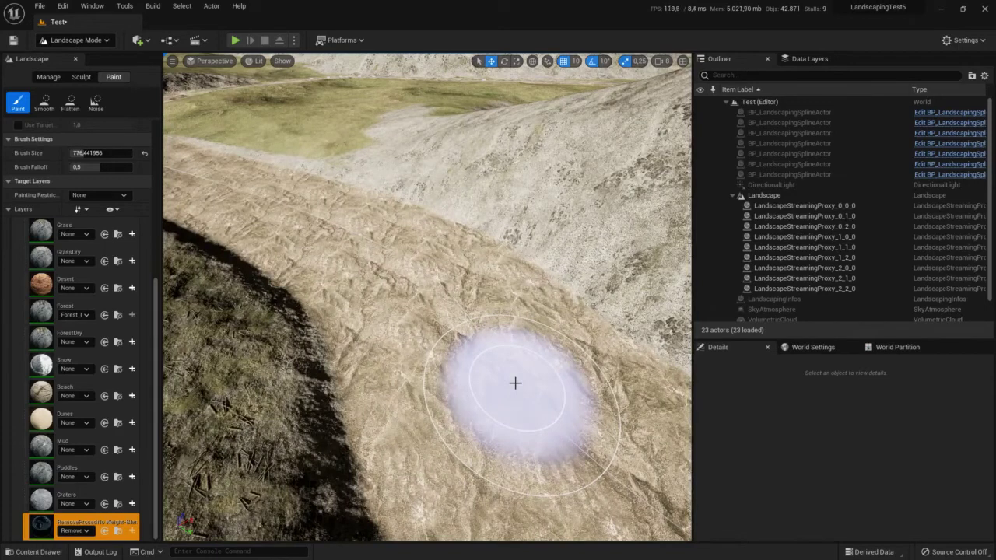
right_click_drag(515, 383, 395, 373)
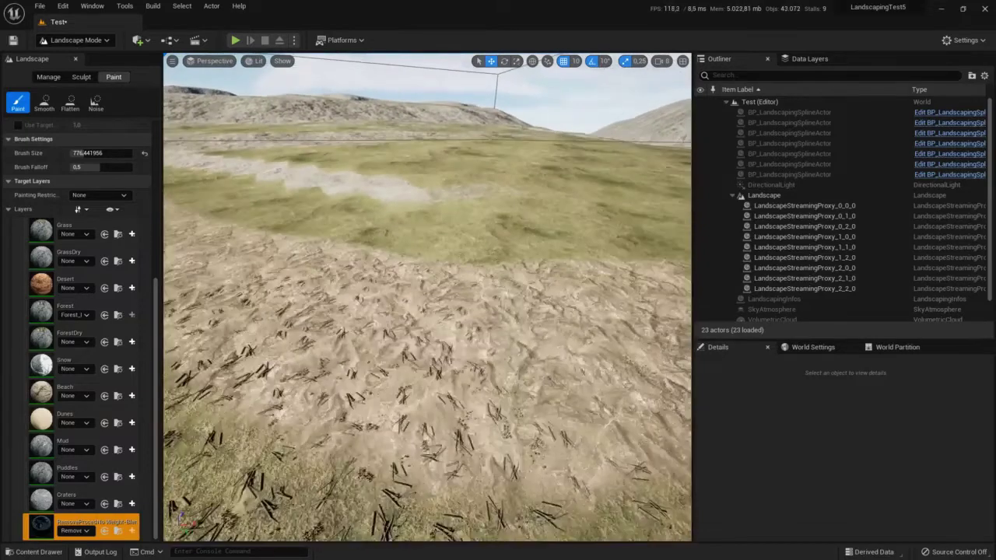